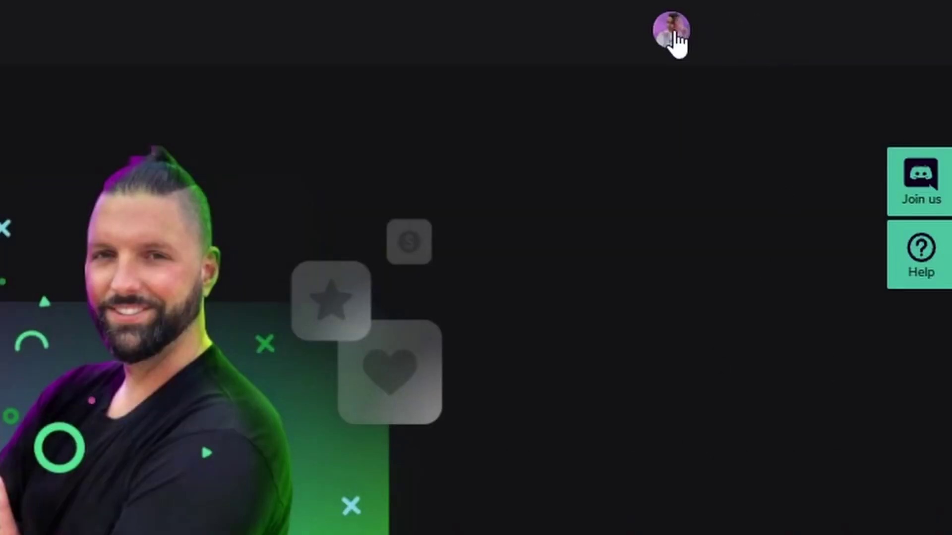
Open the account menu and list the linked YouTube, Twitch and Facebook channels.
click(673, 34)
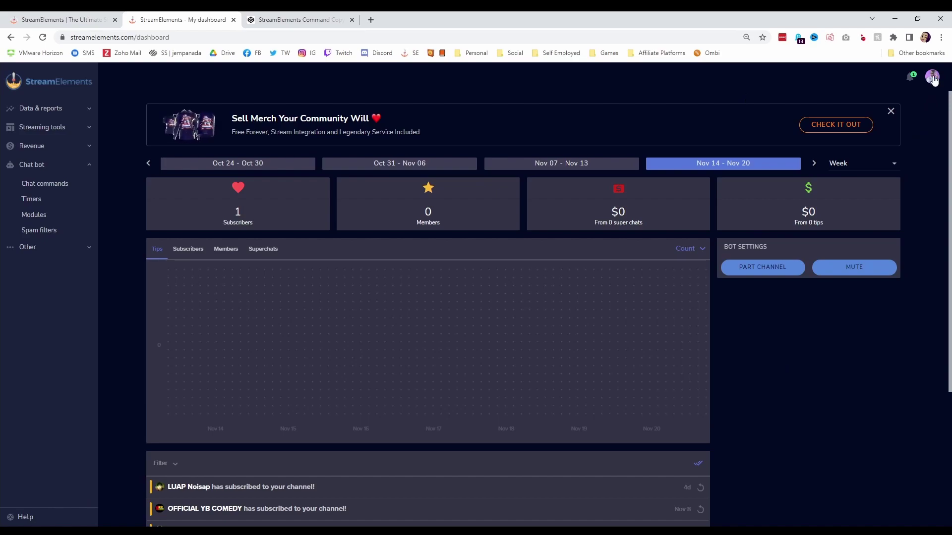
click(916, 36)
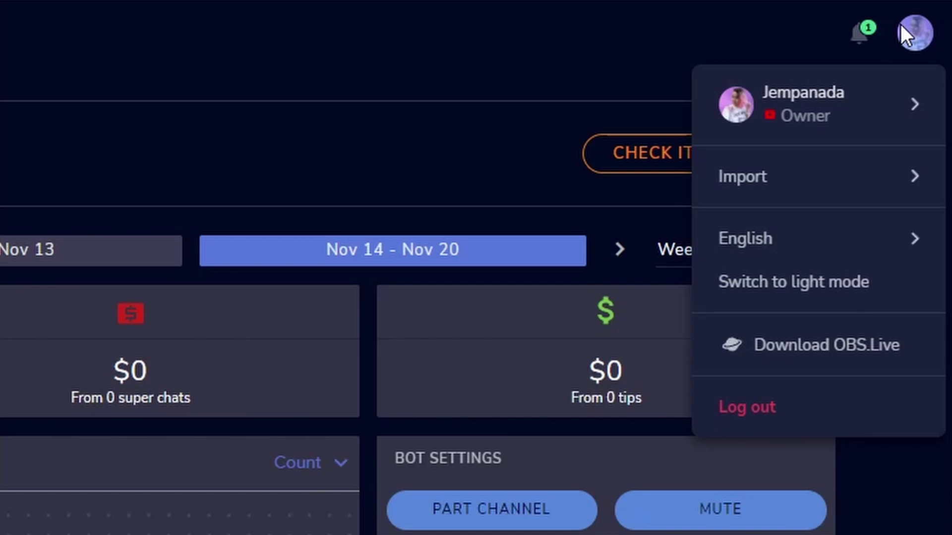
click(787, 131)
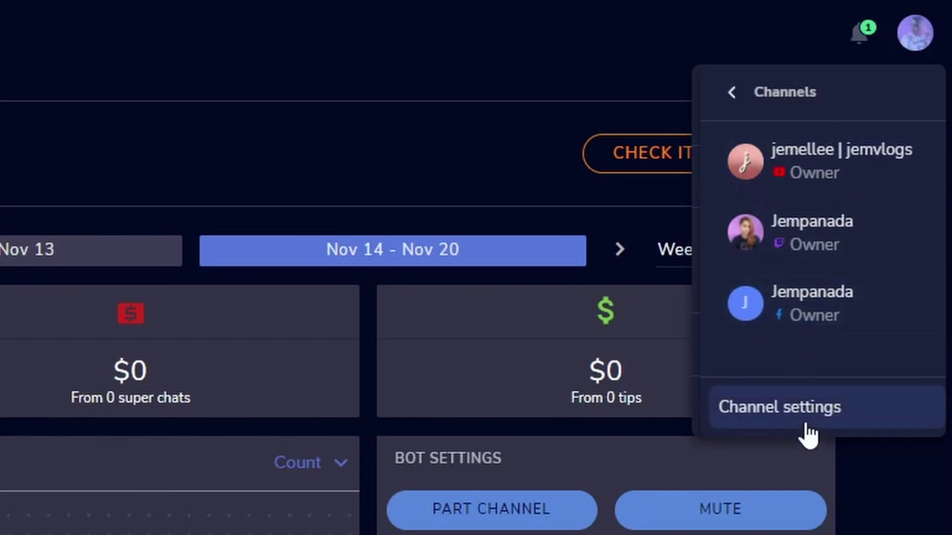
Go to Channel settings, then switch to the CodePen Command Copy Helper tab.
click(803, 409)
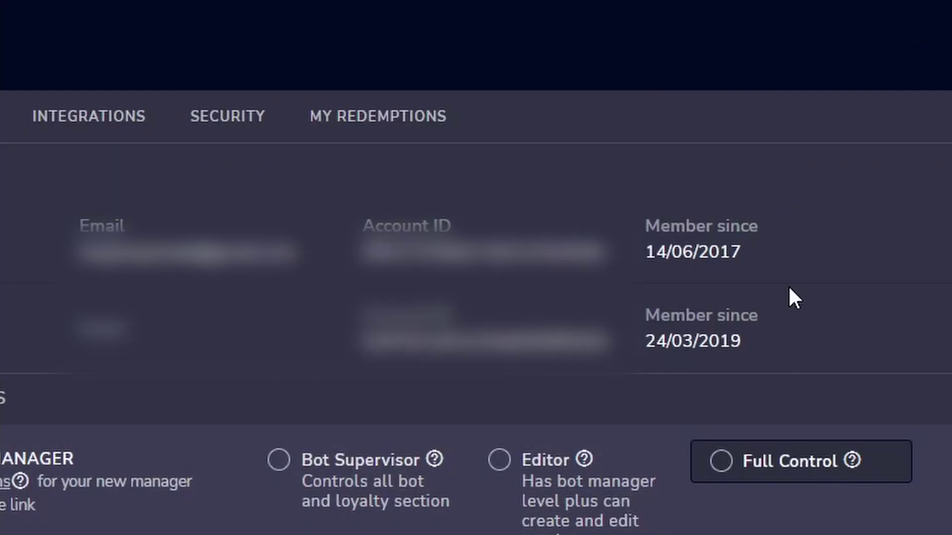
click(272, 20)
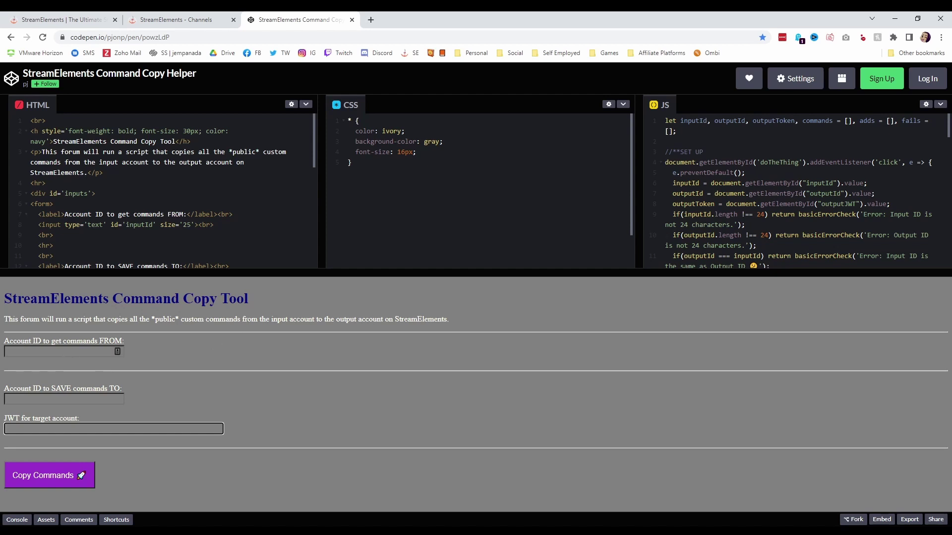
Copy the Twitch channel's account ID into the copy tool's FROM field.
click(64, 351)
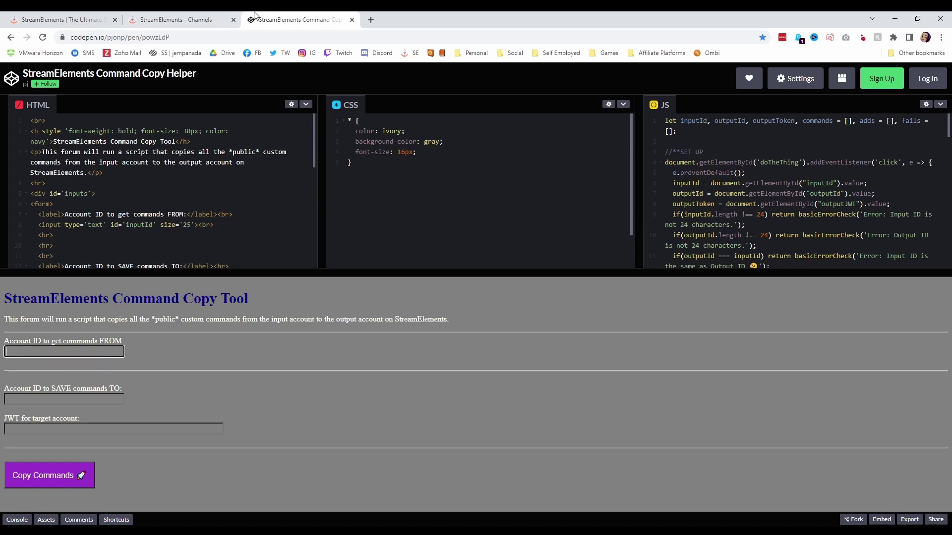
click(200, 22)
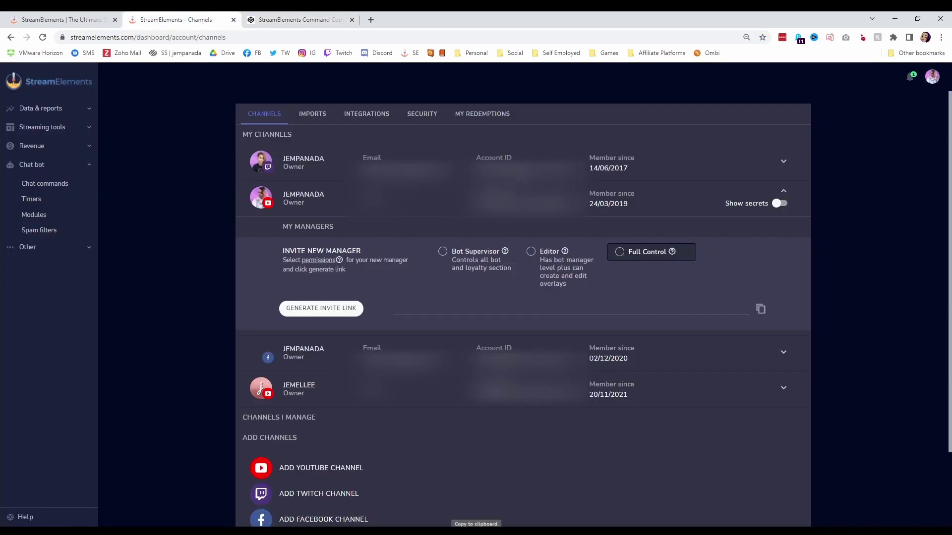
double_click(526, 169)
key(ctrl+Tab)
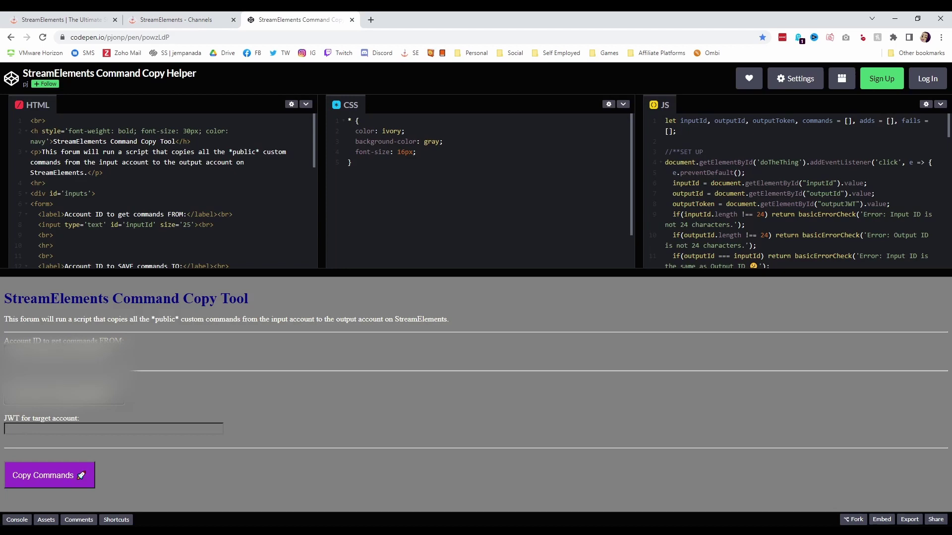
Reveal the YouTube channel's secrets and select its JWT token.
key(ctrl+shift+Tab)
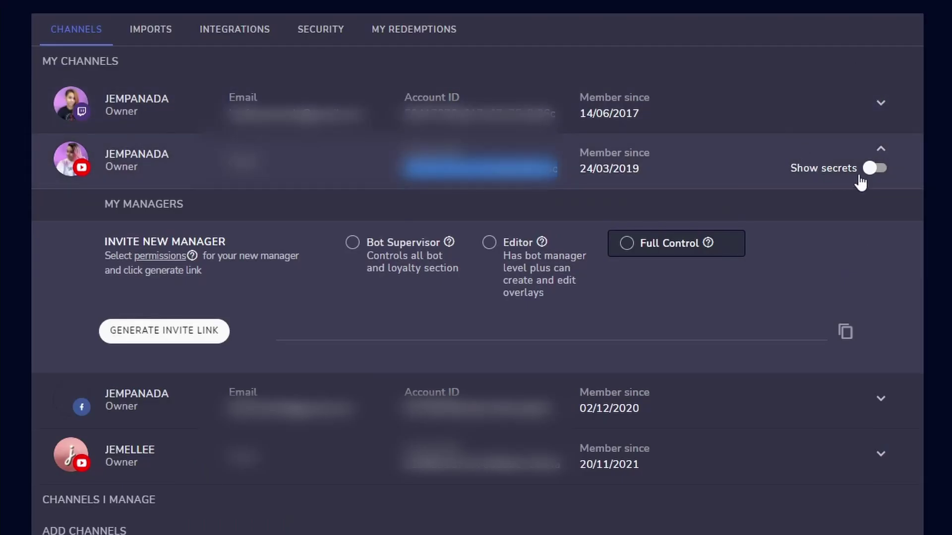
click(874, 170)
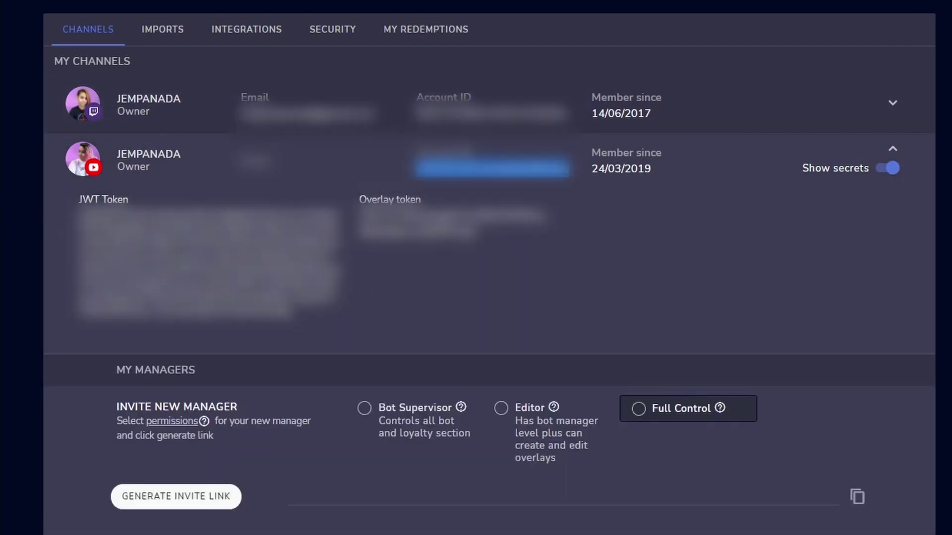
drag(301, 318, 75, 208)
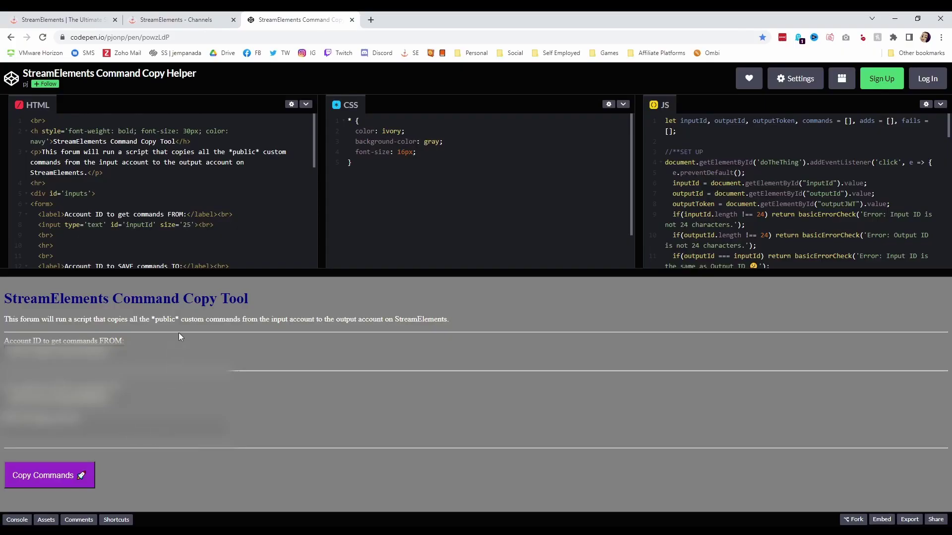
Paste the YouTube JWT into the copy tool and start Copy Commands.
key(ctrl+v)
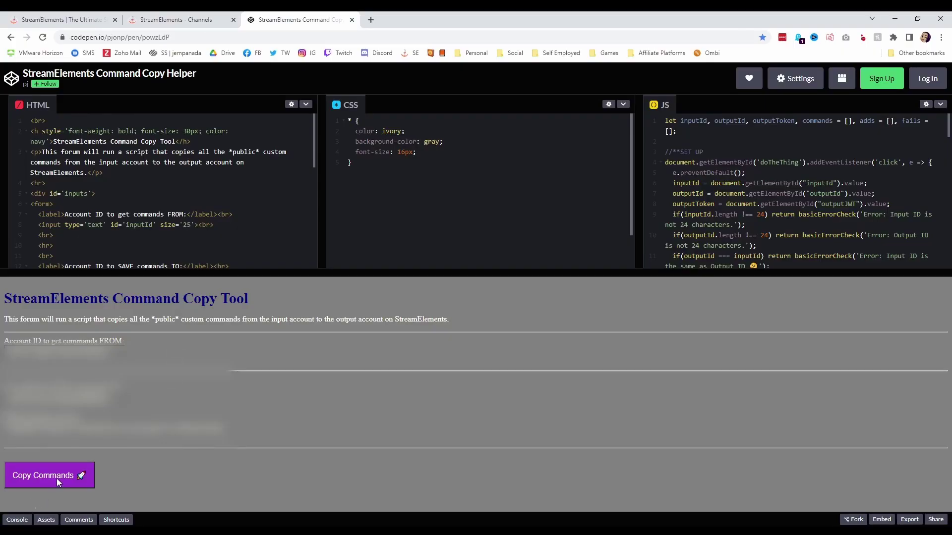
click(57, 478)
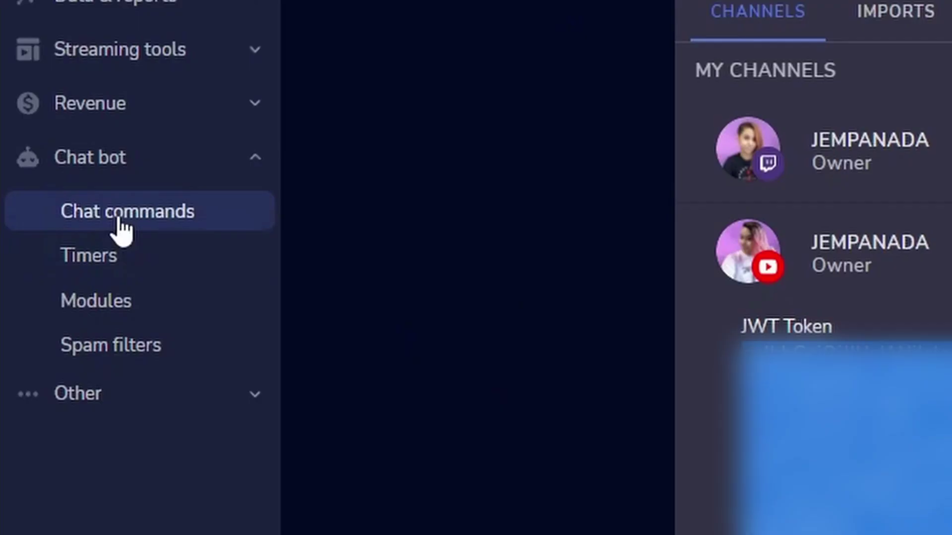
Open Chat commands and view the Custom commands list with !social, !hype and !brb.
click(41, 186)
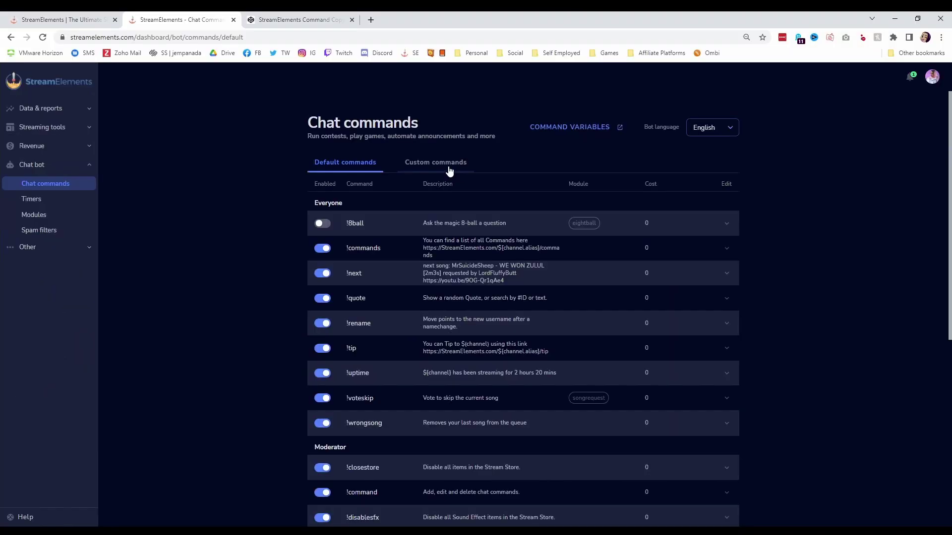
click(446, 169)
click(42, 38)
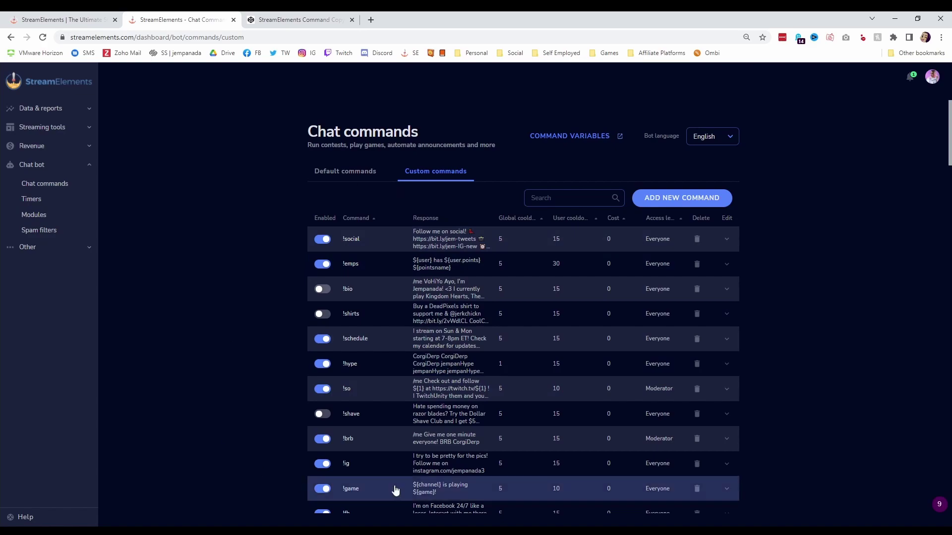
scroll(518, 397, down, 2)
scroll(554, 376, down, 5)
scroll(554, 376, down, 5)
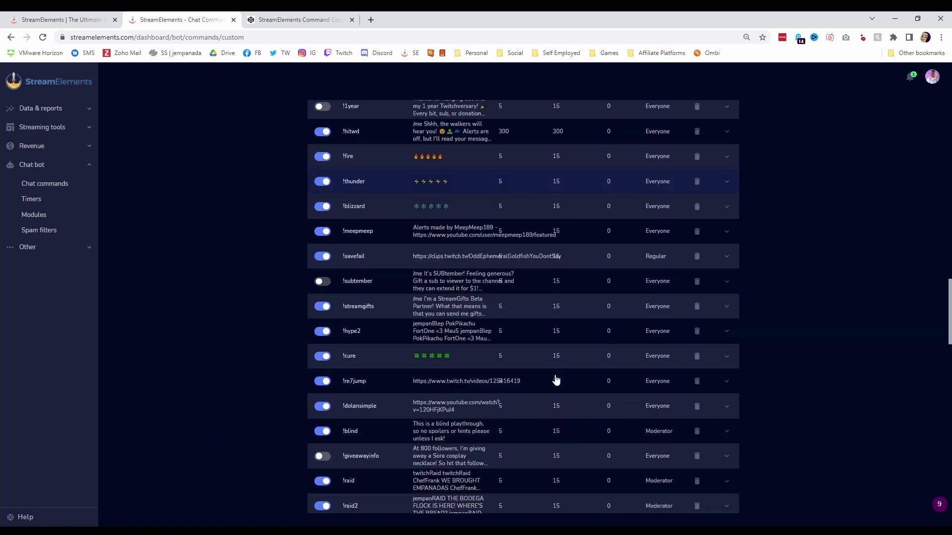
scroll(554, 376, down, 5)
scroll(553, 377, down, 5)
scroll(554, 377, up, 5)
scroll(554, 377, up, 5)
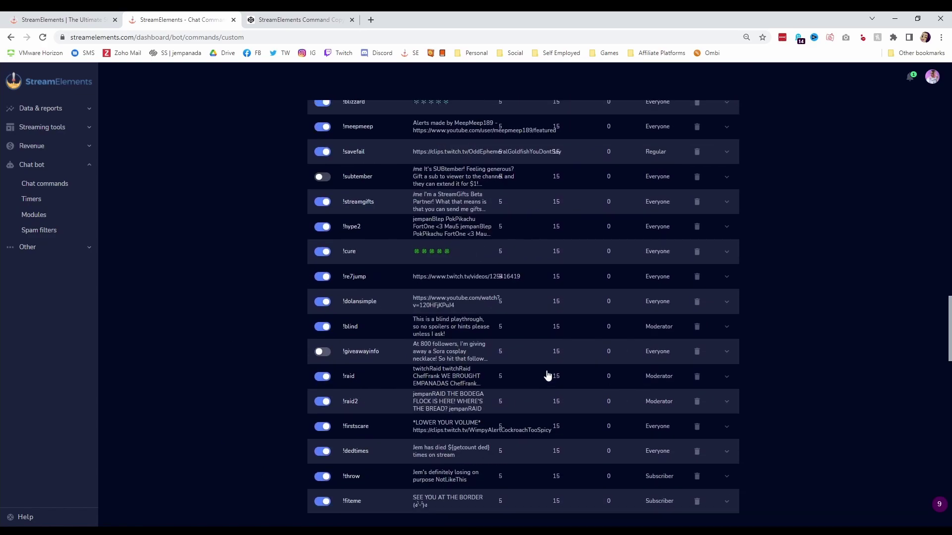
scroll(554, 377, up, 5)
scroll(557, 373, up, 5)
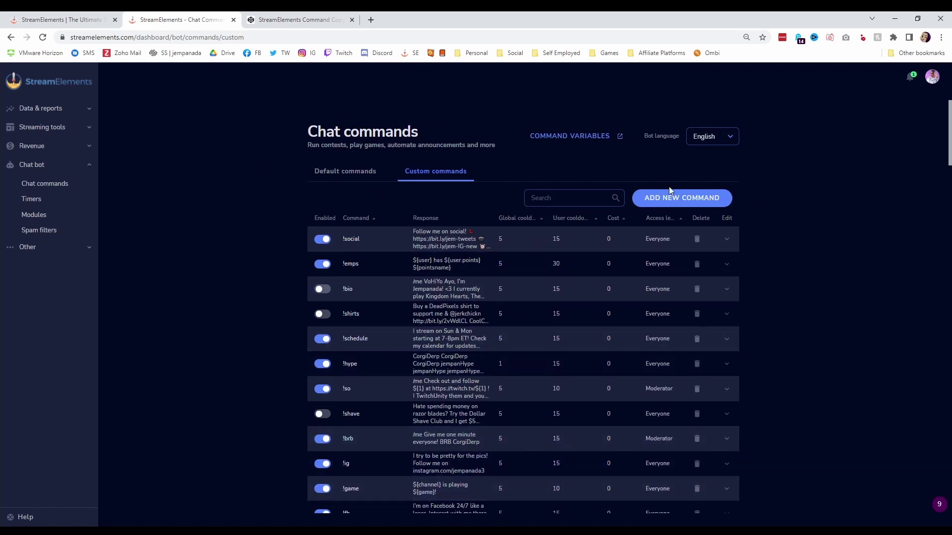